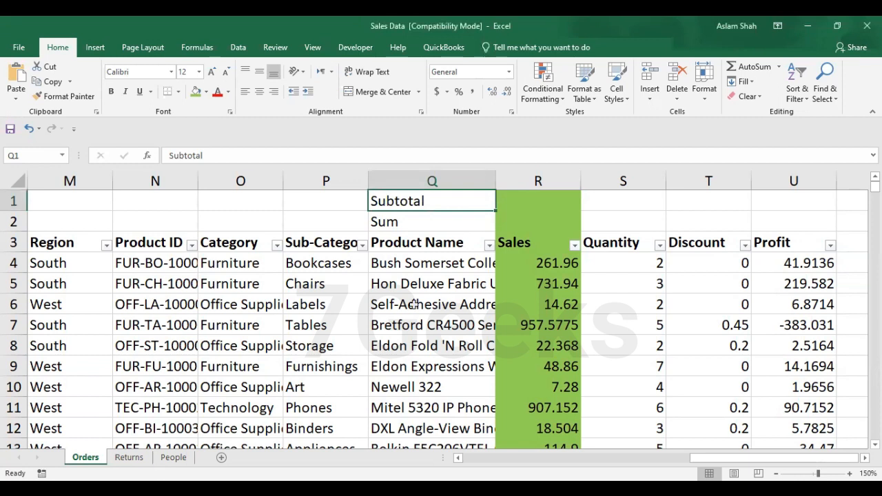
Enter the formula =SUM(R4:R100) in cell R2 to total the Sales values beside the Sum label
left_click(550, 200)
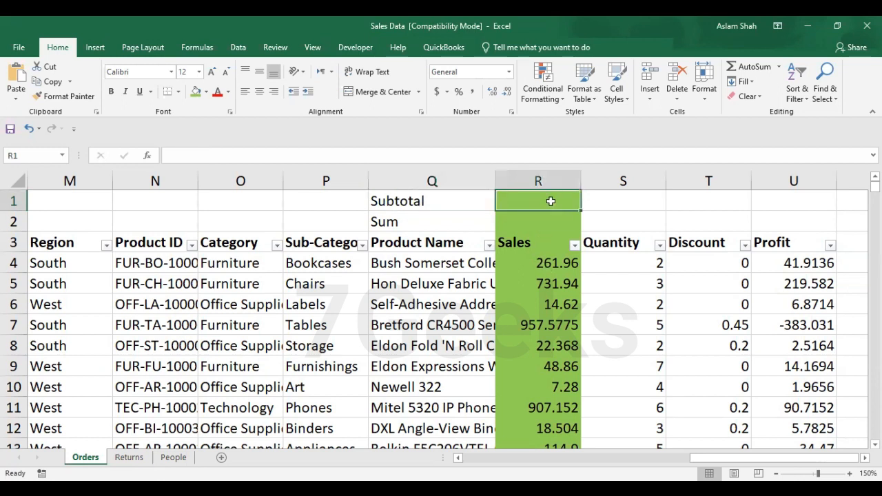
left_click(548, 220)
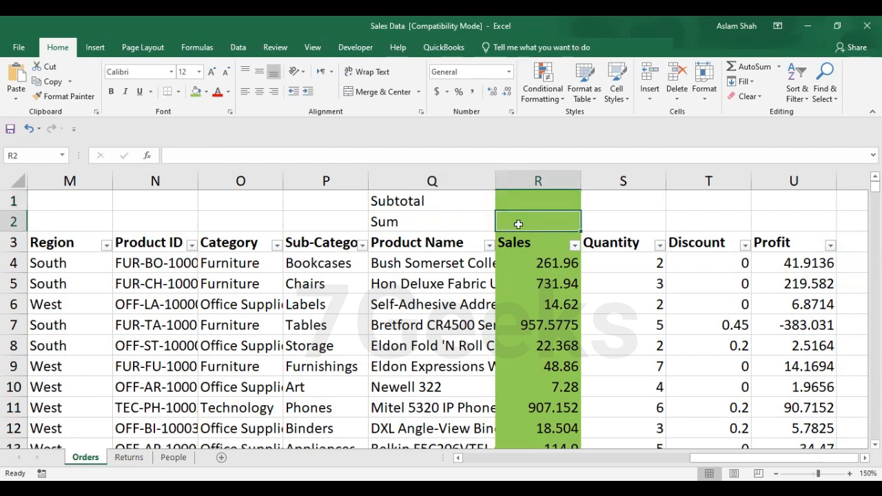
type("=s")
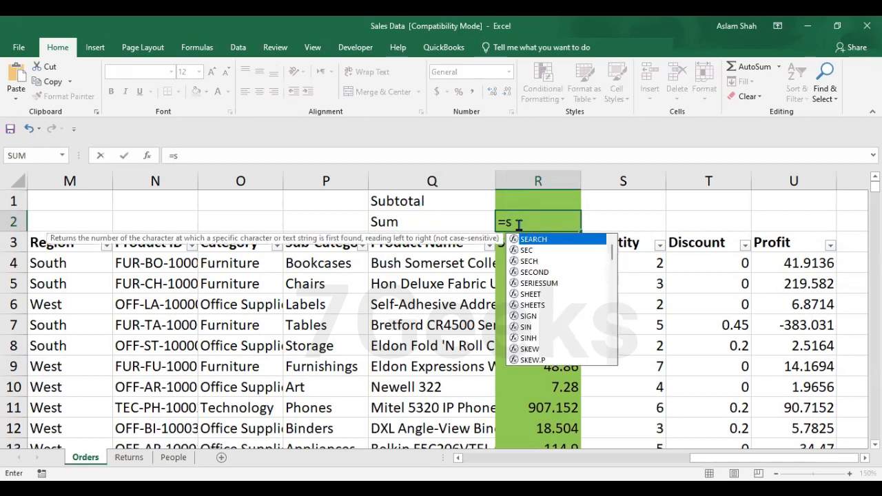
type("um")
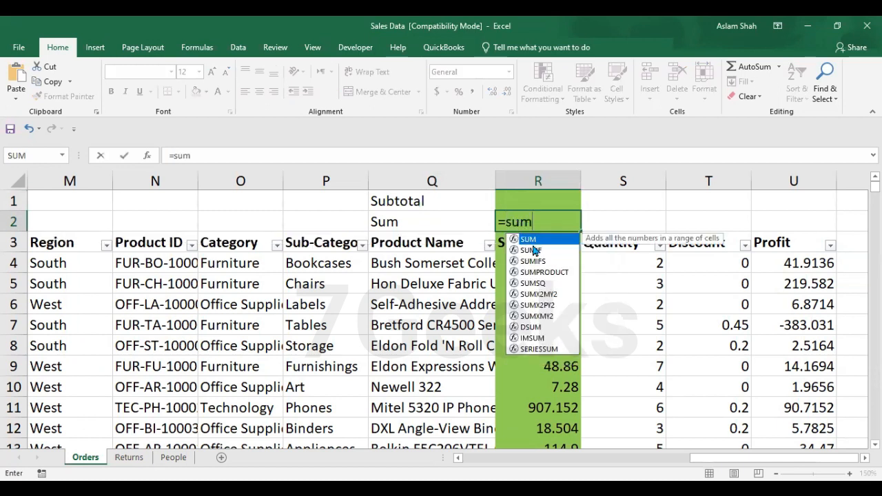
double_click(543, 239)
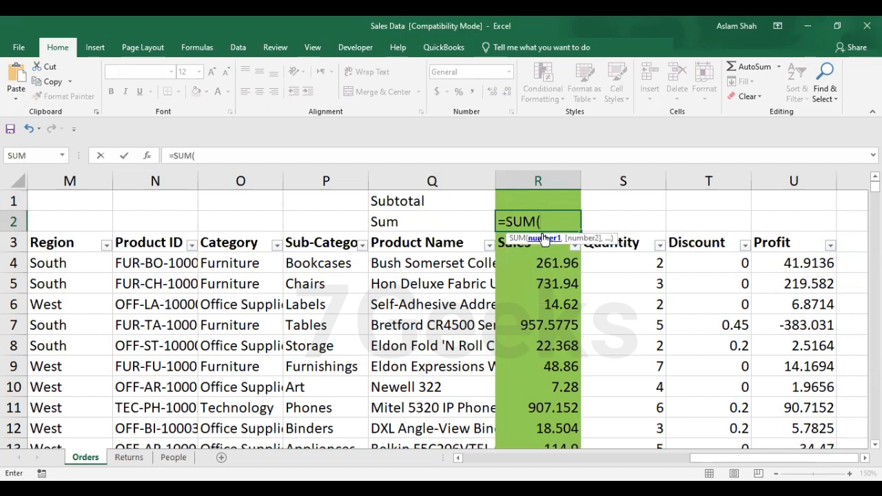
left_click(531, 262)
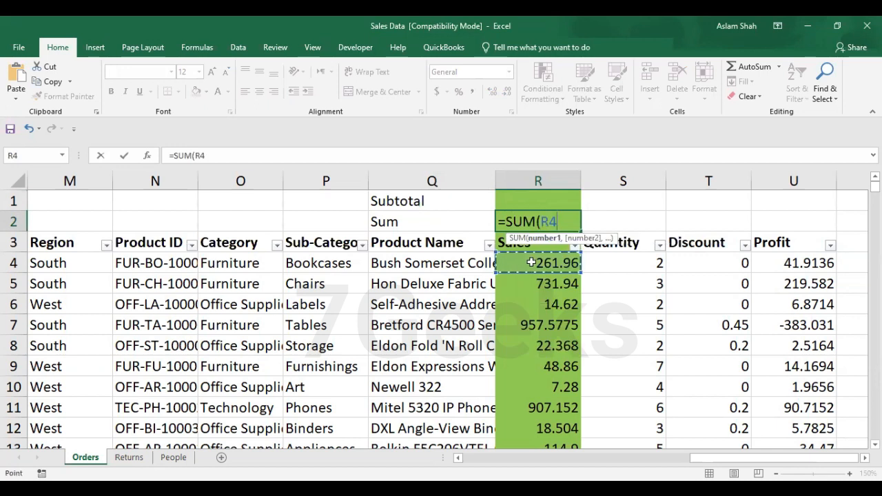
key("F8")
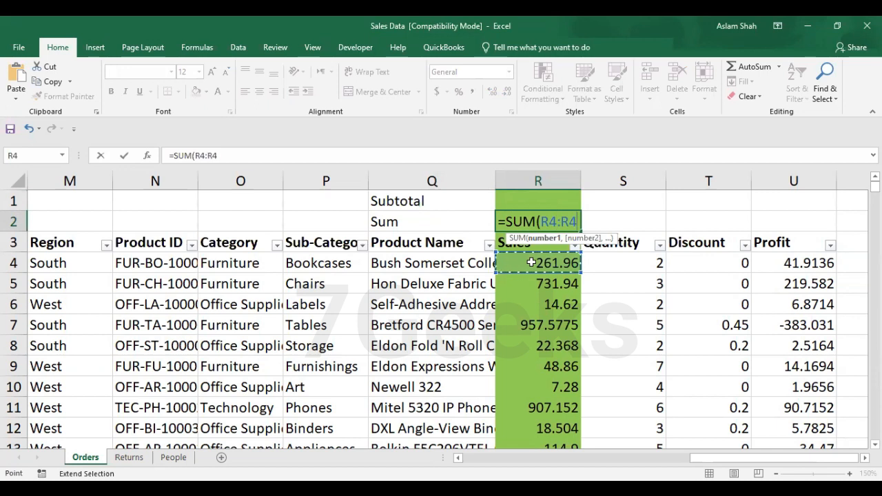
key("BackSpace")
type("100)")
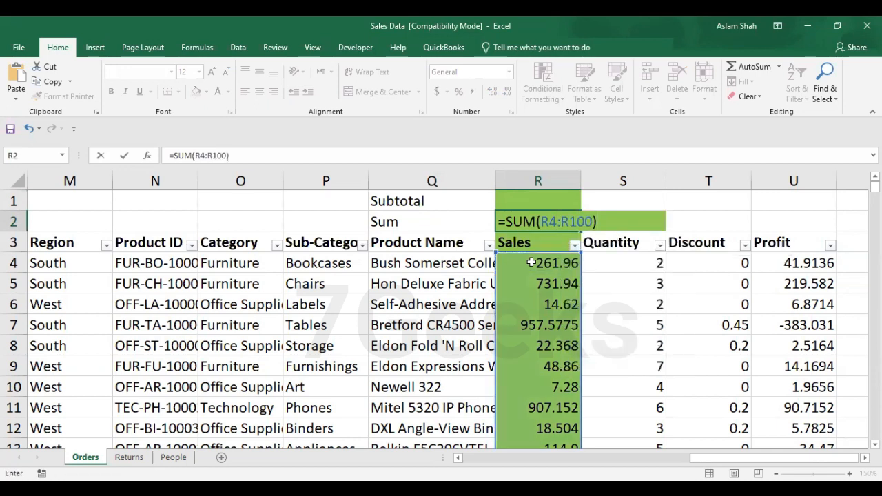
key("Return")
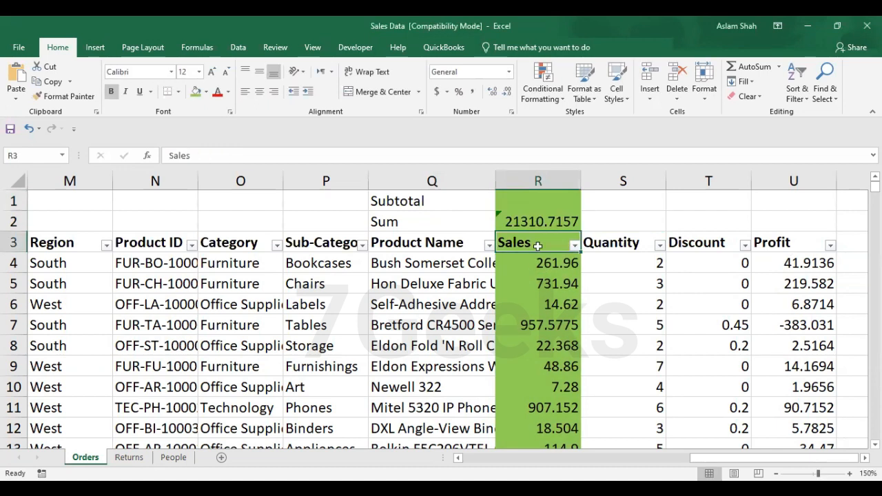
left_click(560, 222)
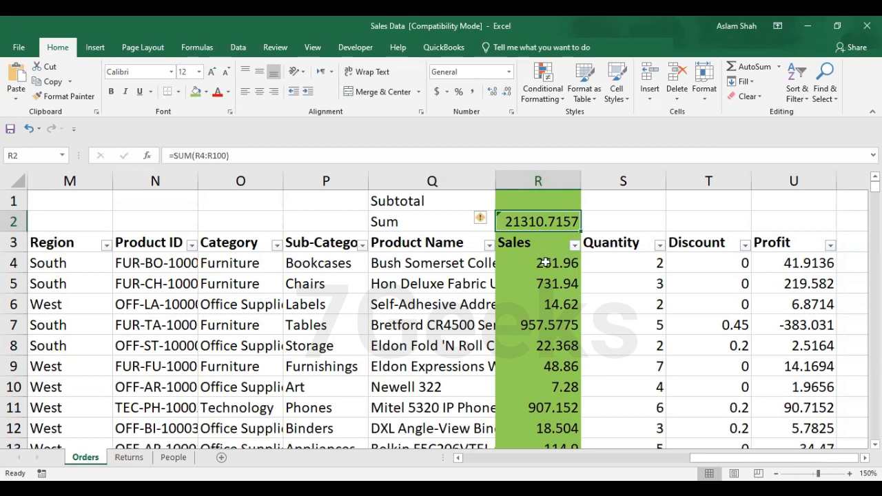
Begin a SUBTOTAL formula in cell R1 beside the Subtotal label
left_click(554, 198)
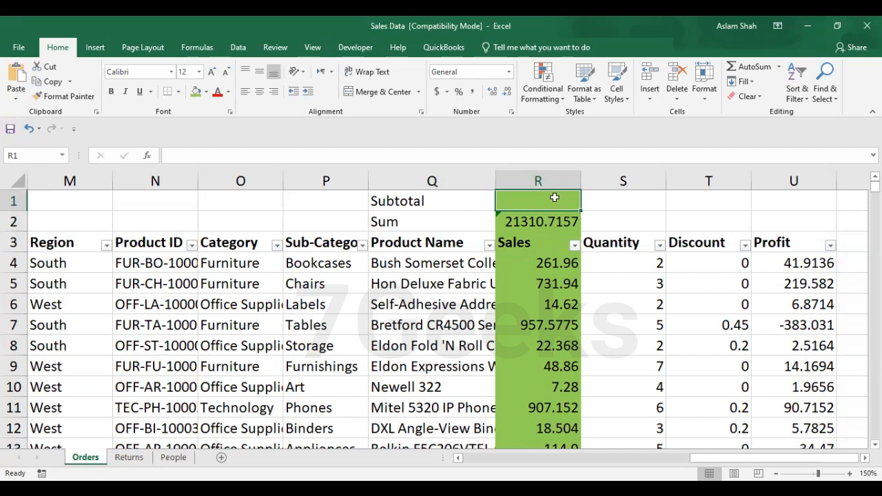
type("=")
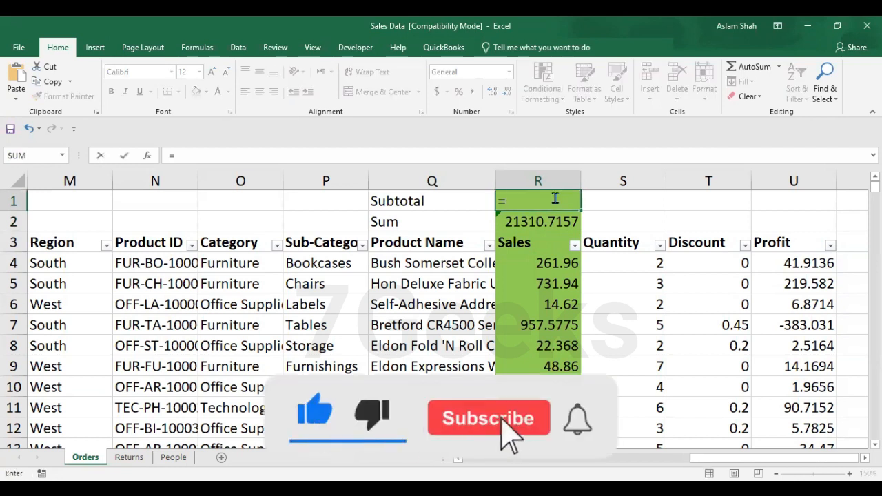
type("sub")
left_click(537, 231)
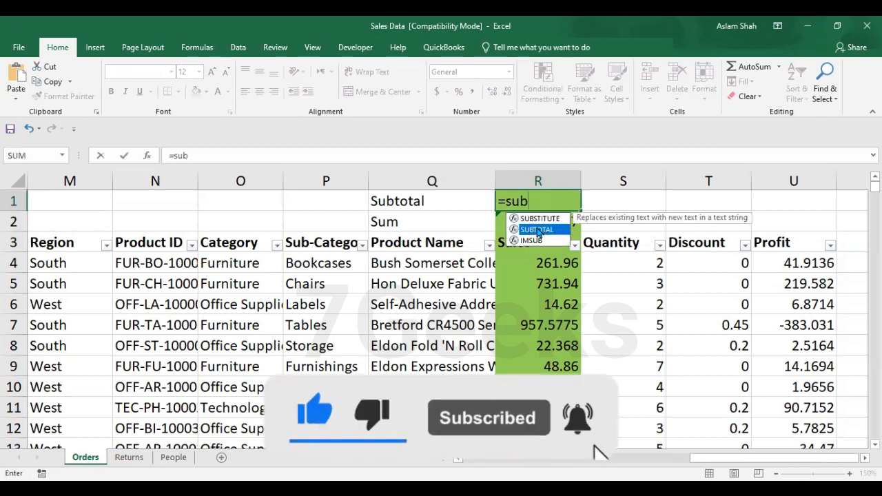
double_click(536, 232)
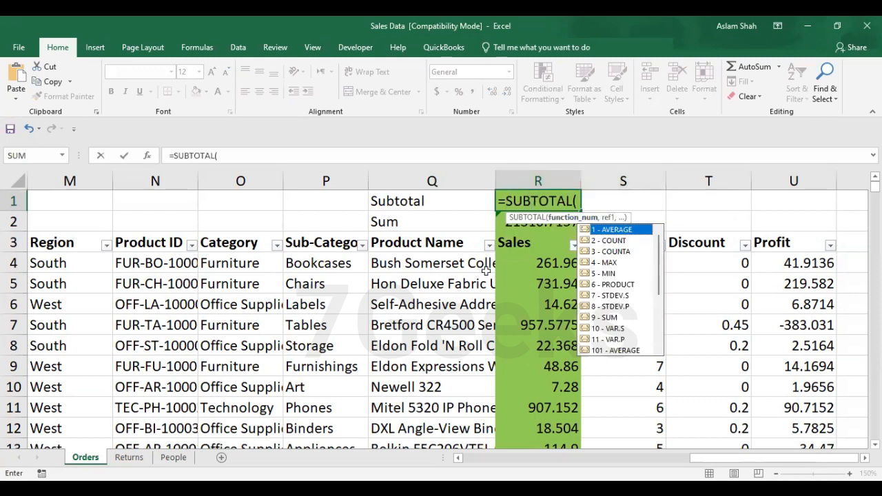
left_click(527, 263)
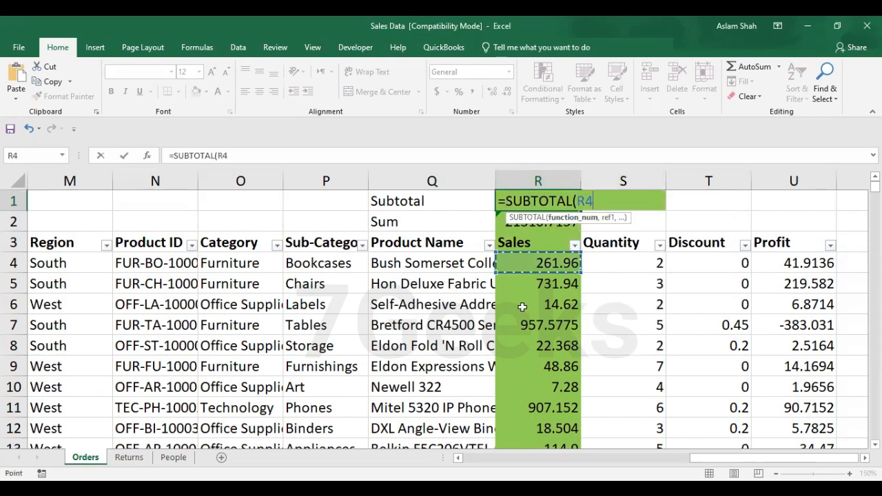
key("F8")
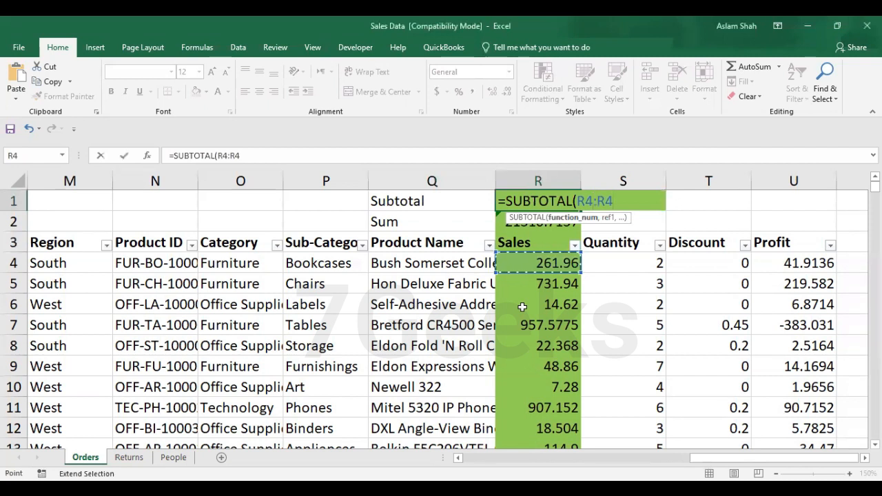
key("BackSpace")
key("BackSpace")
key("BackSpace")
key("BackSpace")
key("BackSpace")
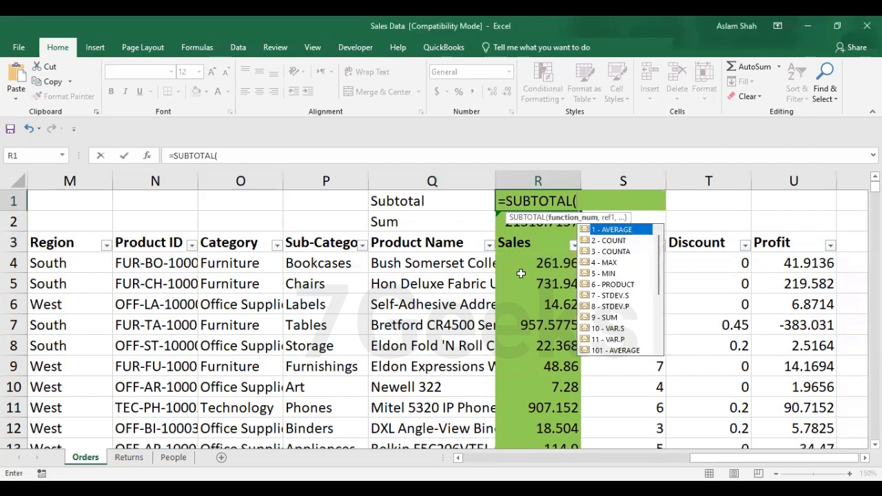
Complete the SUBTOTAL formula in R1 with function 9 - SUM and the Sales range R4:R100
left_click(605, 320)
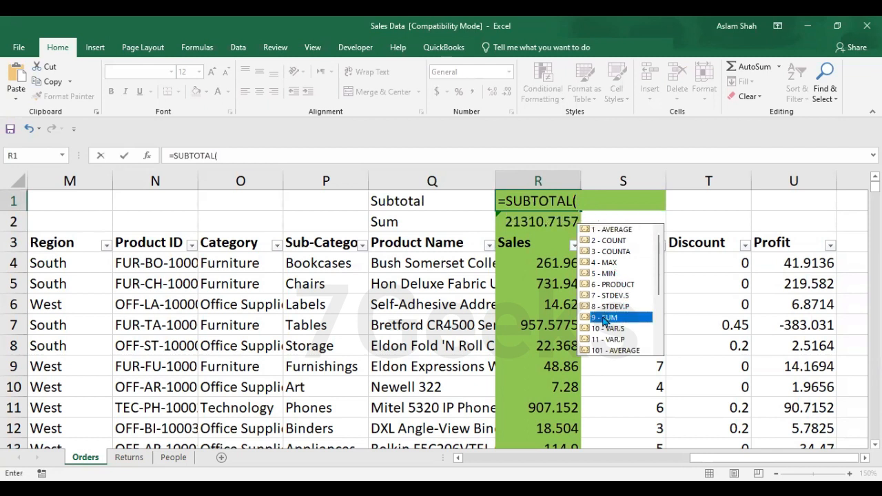
double_click(605, 318)
type(",")
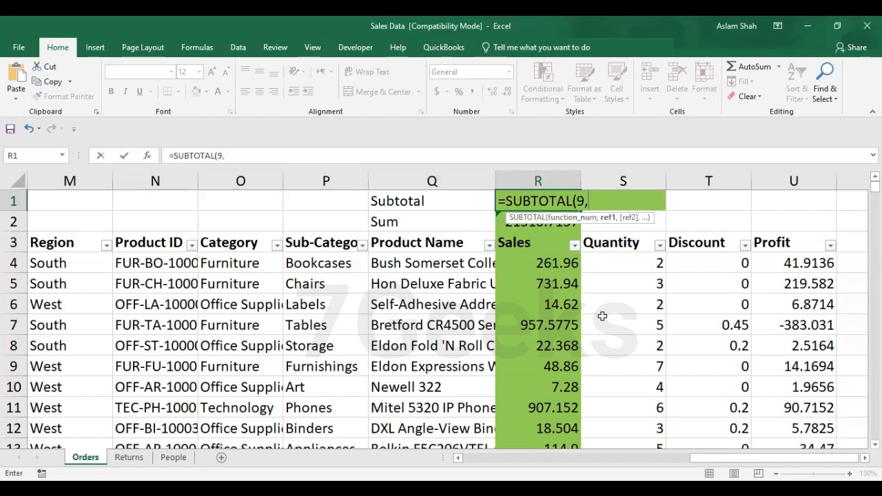
left_click(558, 260)
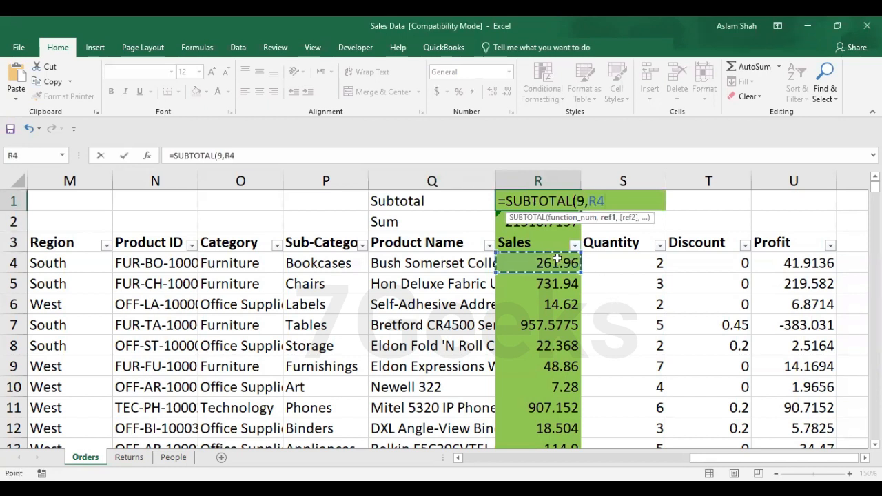
key("F8")
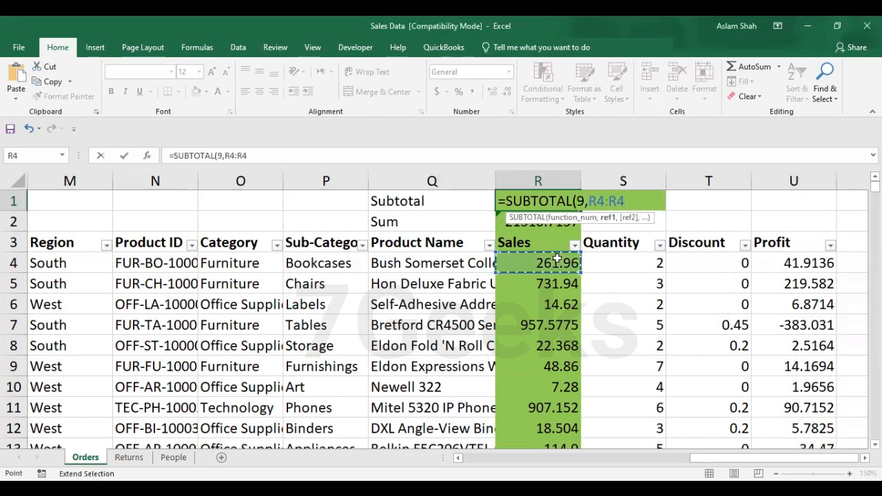
key("Right")
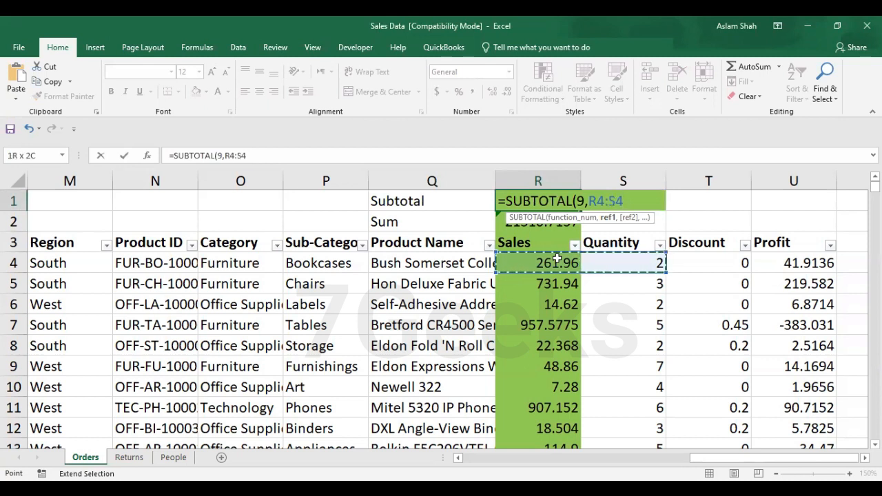
key("Left")
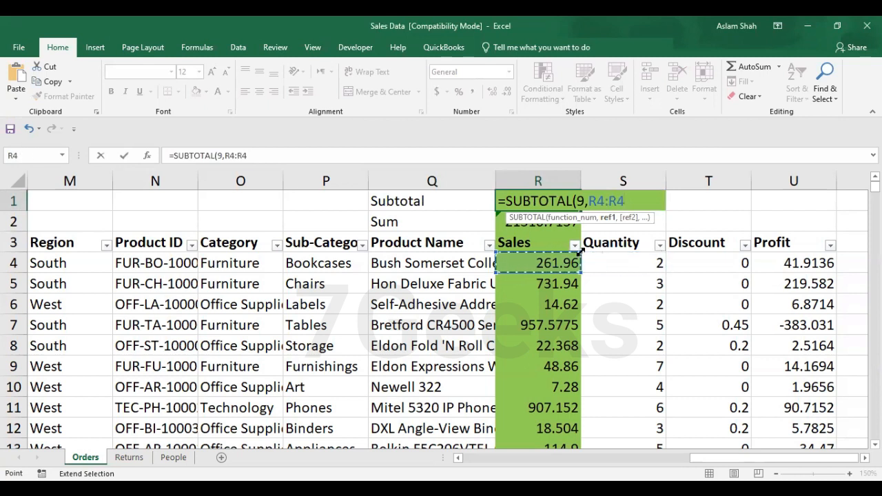
double_click(644, 197)
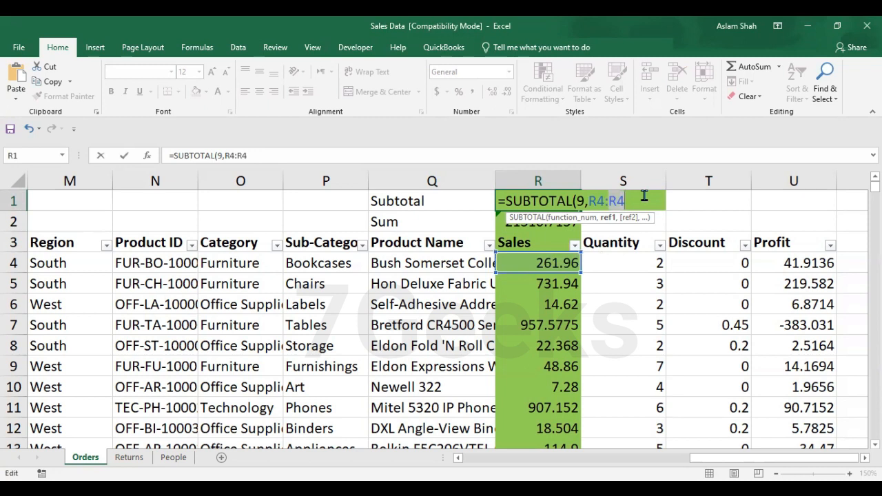
type("R")
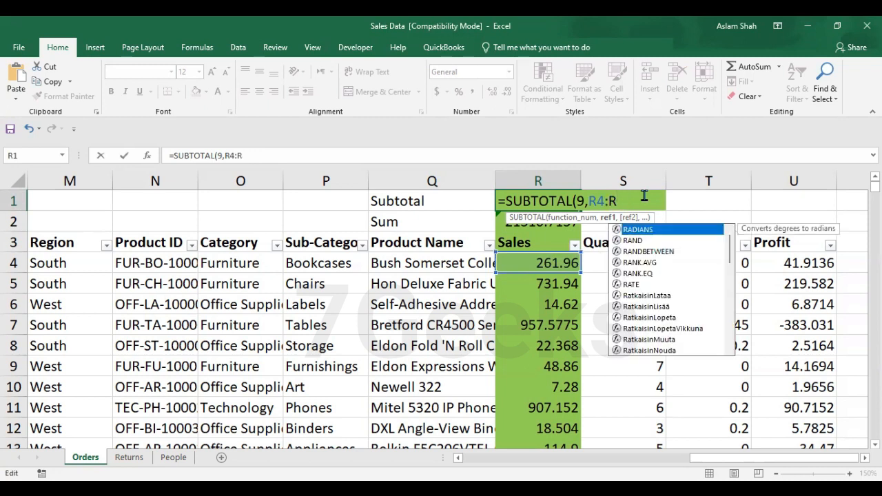
type("100)")
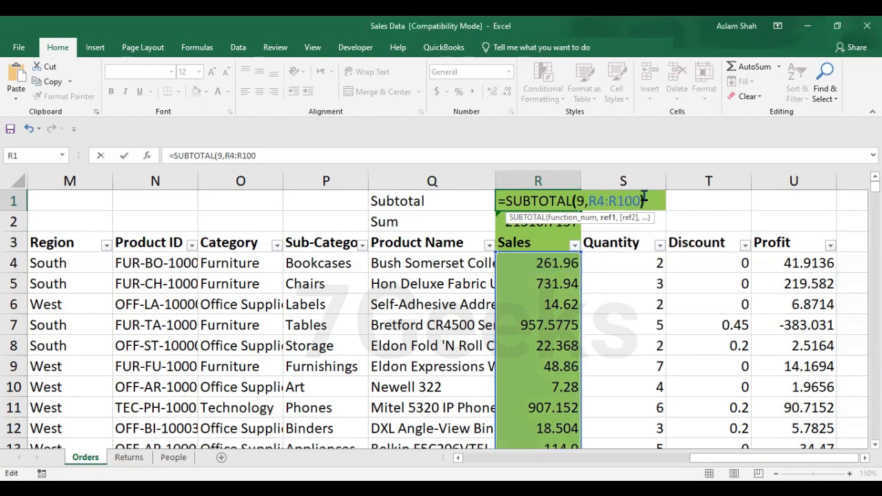
key("Return")
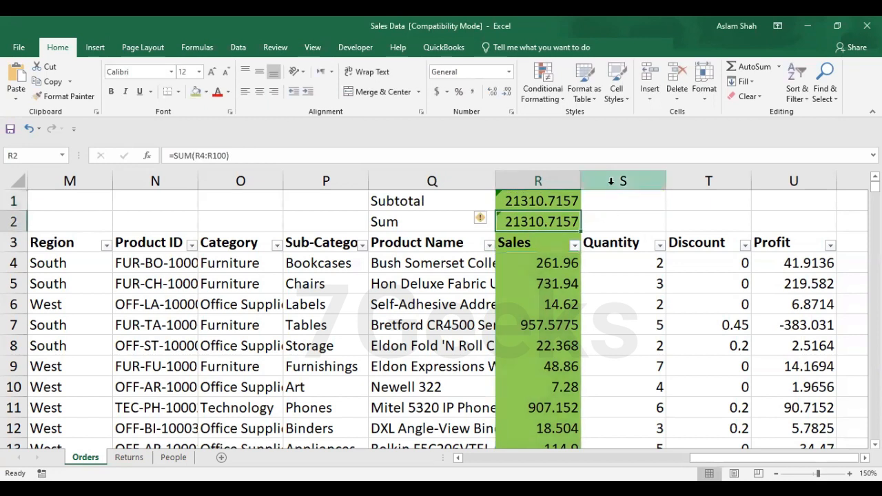
Widen the Sales column R and compare the Subtotal and Sum cells in rows 1 and 2
left_click_drag(579, 180, 642, 180)
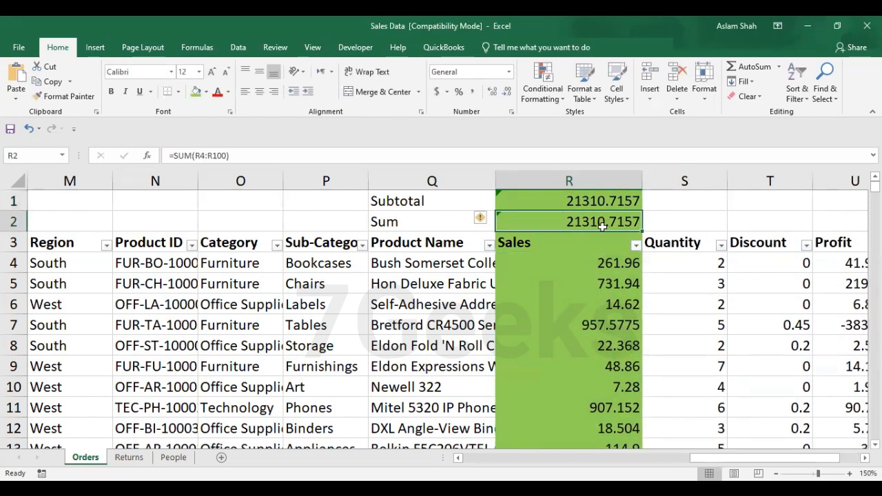
left_click(406, 222)
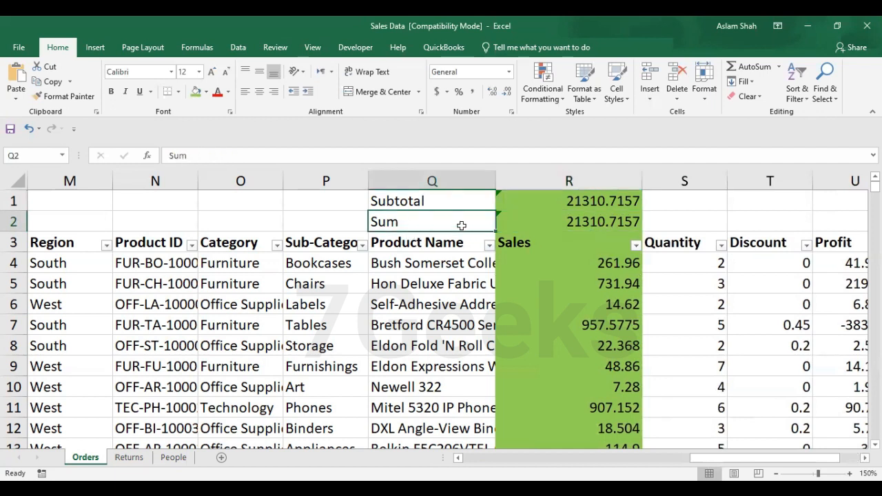
left_click(573, 221)
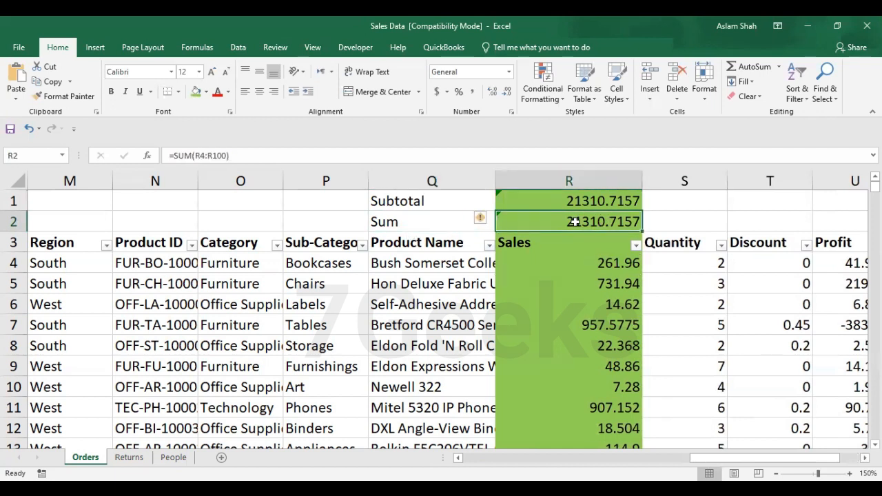
left_click(393, 199)
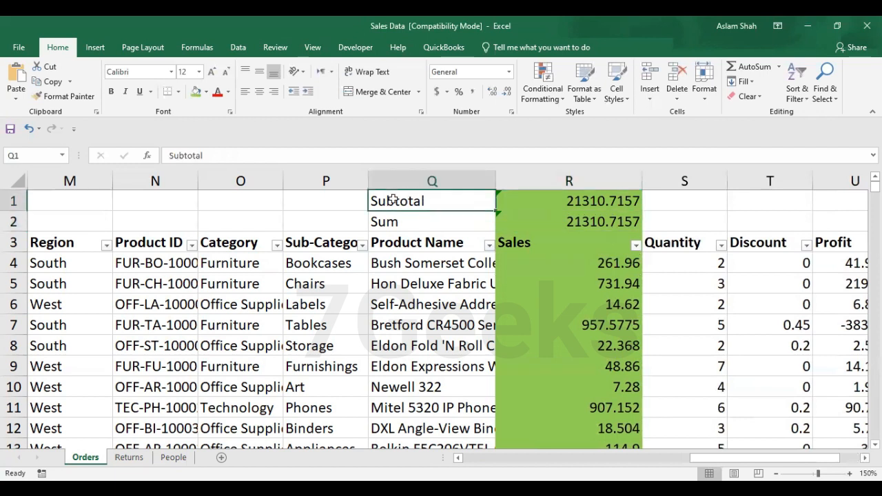
left_click(592, 200)
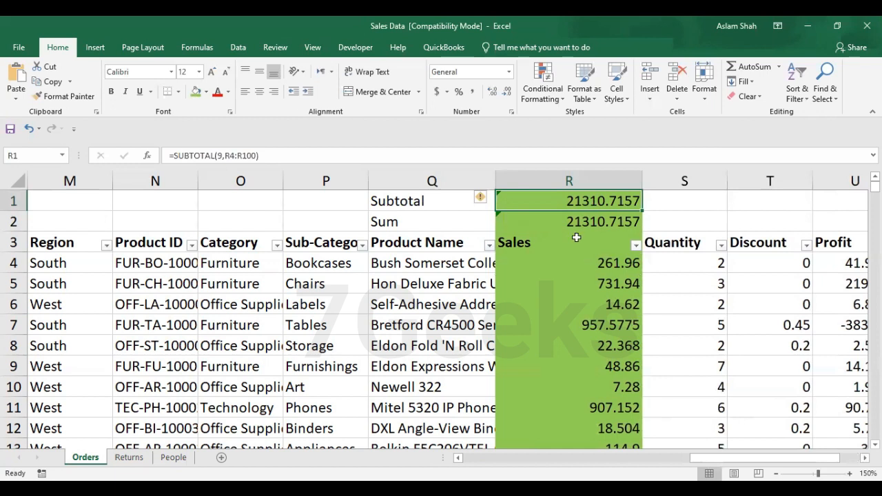
left_click(580, 223)
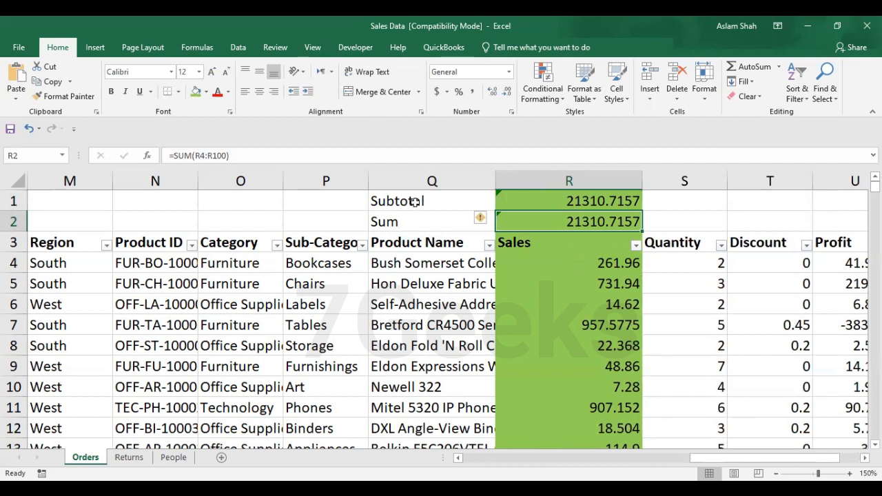
Filter the Category column to show only the Furniture rows
left_click(606, 278)
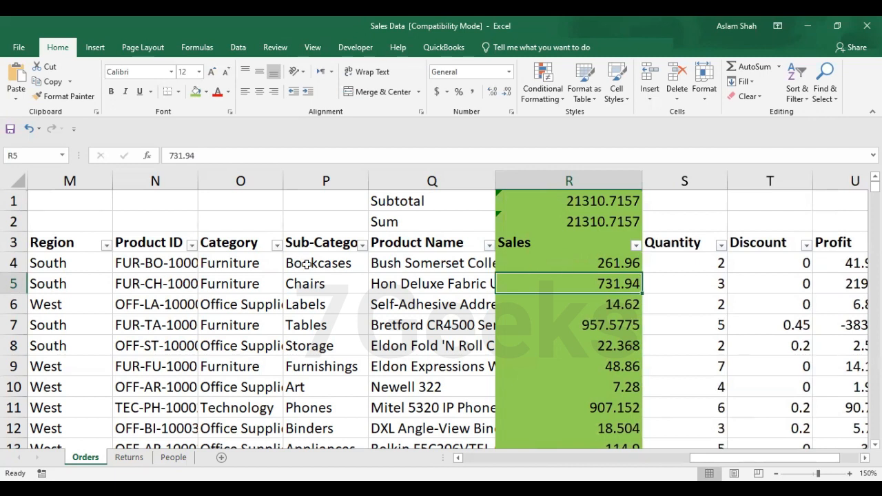
left_click(277, 246)
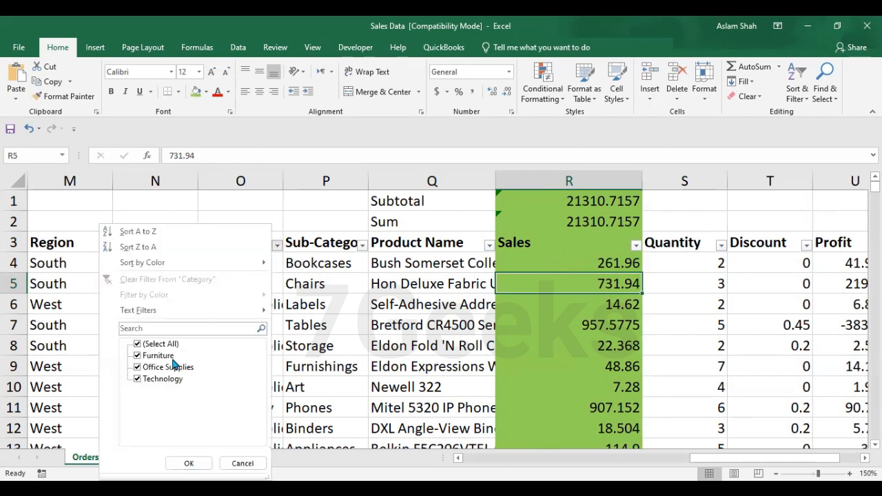
left_click(137, 345)
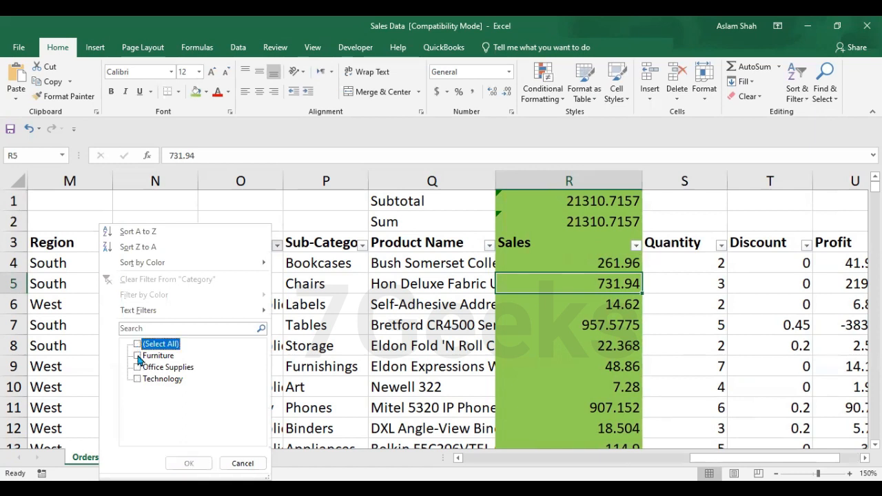
left_click(138, 355)
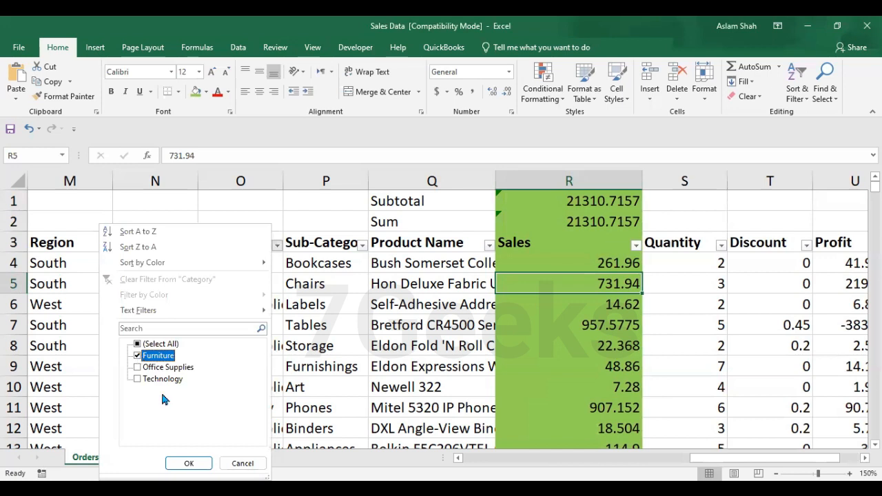
left_click(183, 464)
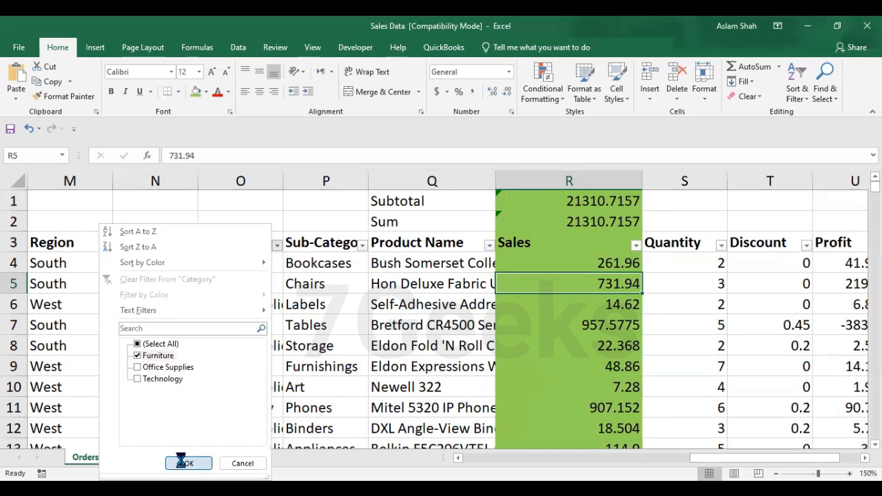
Compare the SUBTOTAL result in R1 with the SUM result in R2 for the Furniture rows
left_click(610, 199)
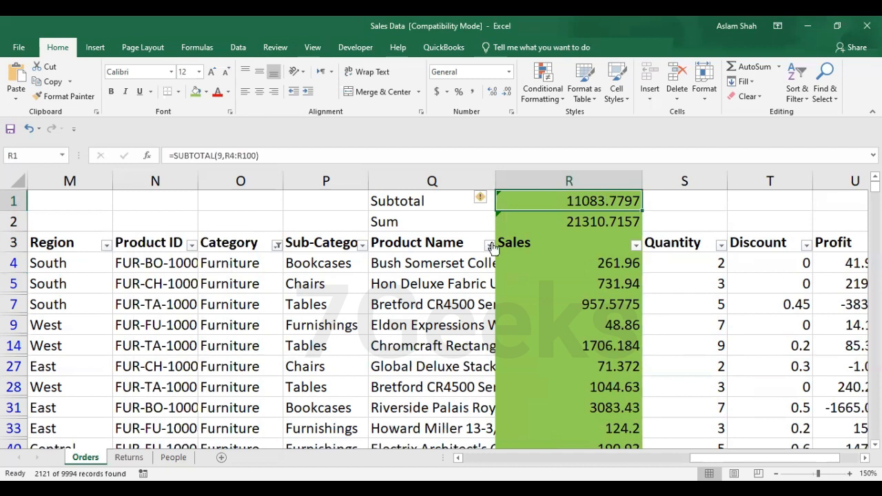
left_click(572, 222)
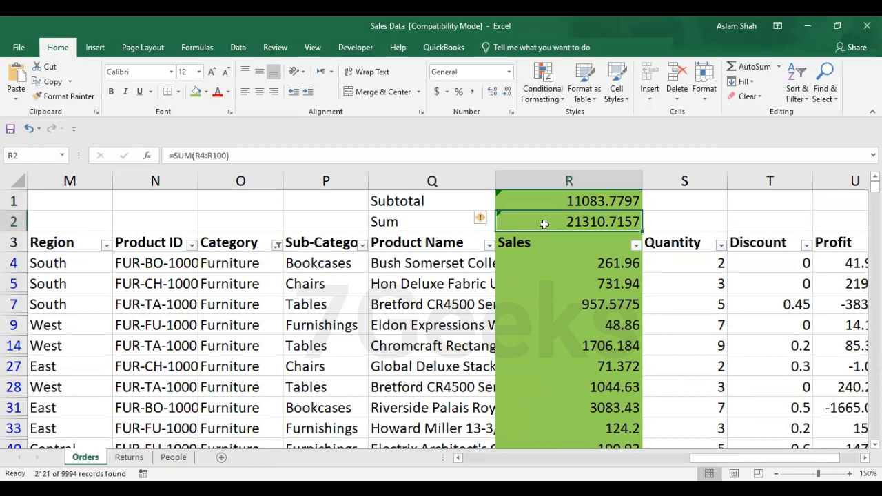
left_click(433, 220)
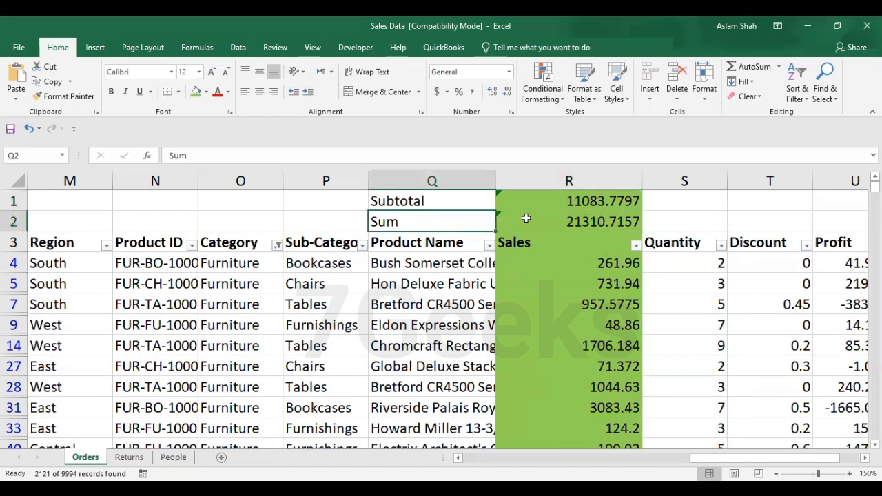
left_click(526, 217)
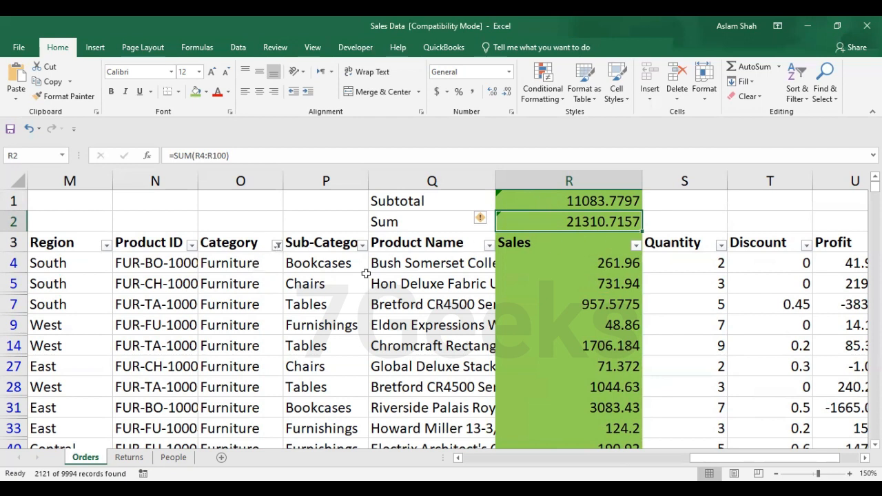
Change the Category filter to show only Office Supplies, leaving out Furniture and Technology
left_click(276, 246)
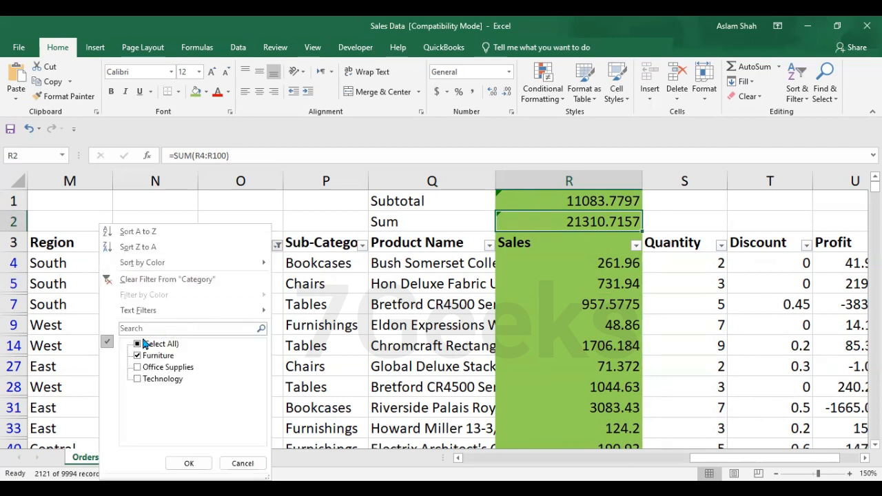
left_click(137, 344)
left_click(138, 368)
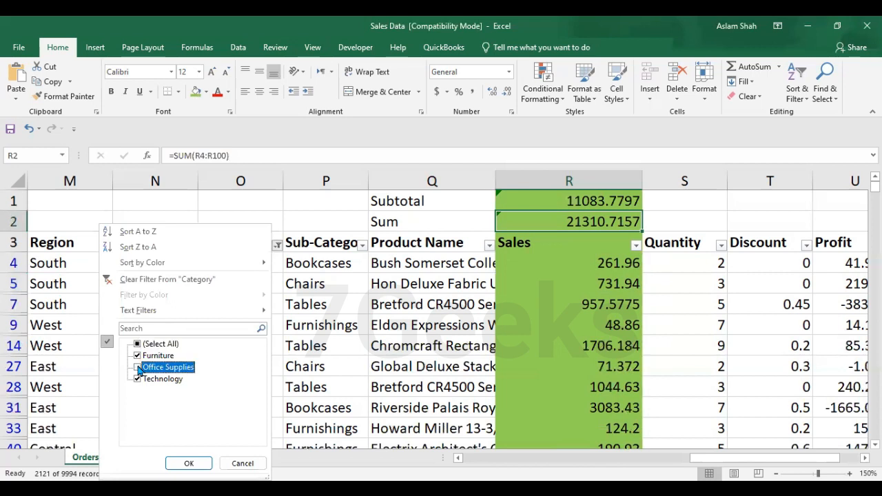
left_click(137, 356)
left_click(138, 379)
left_click(138, 368)
left_click(187, 464)
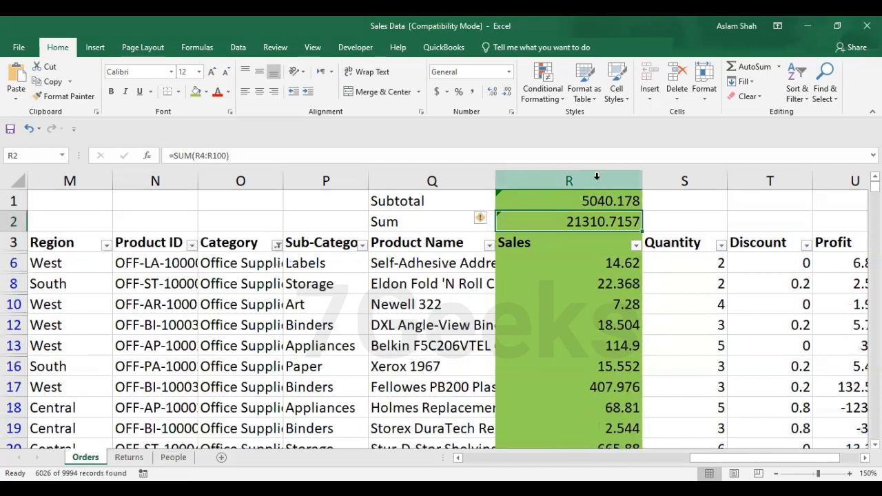
Examine the Subtotal and Sum cells R1 and R2 against the Office Supplies sales values
left_click(597, 200)
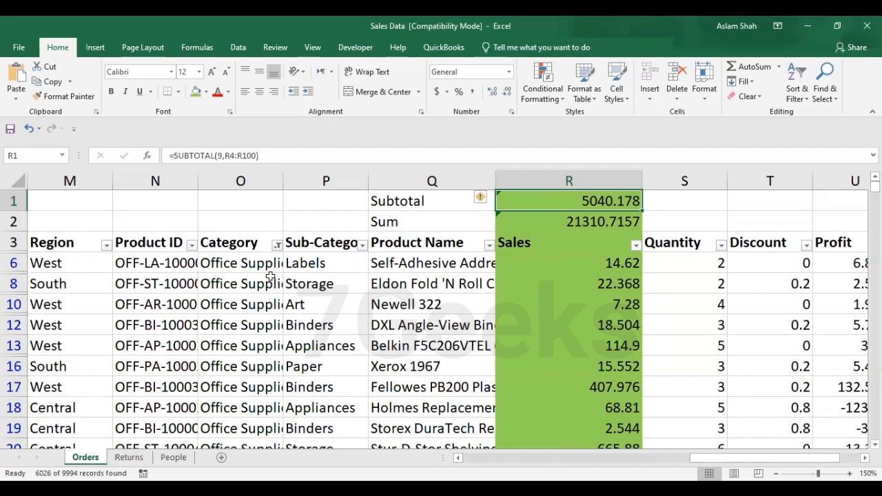
left_click(609, 217)
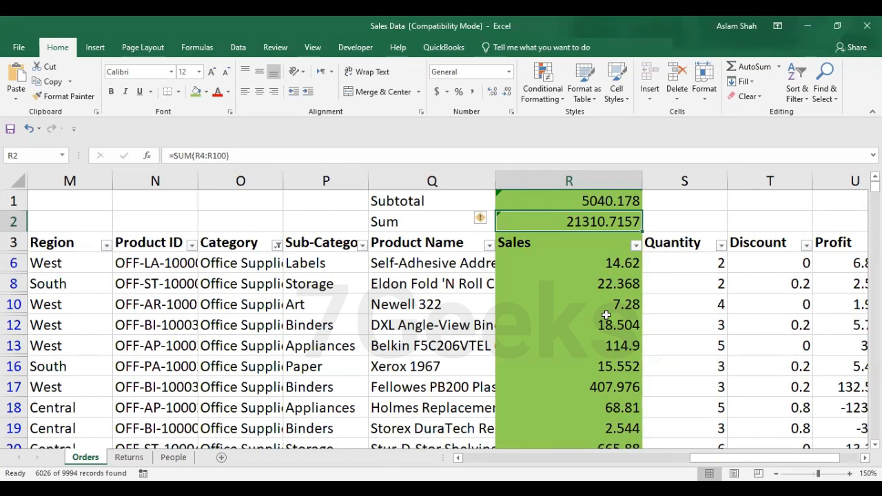
left_click(613, 265)
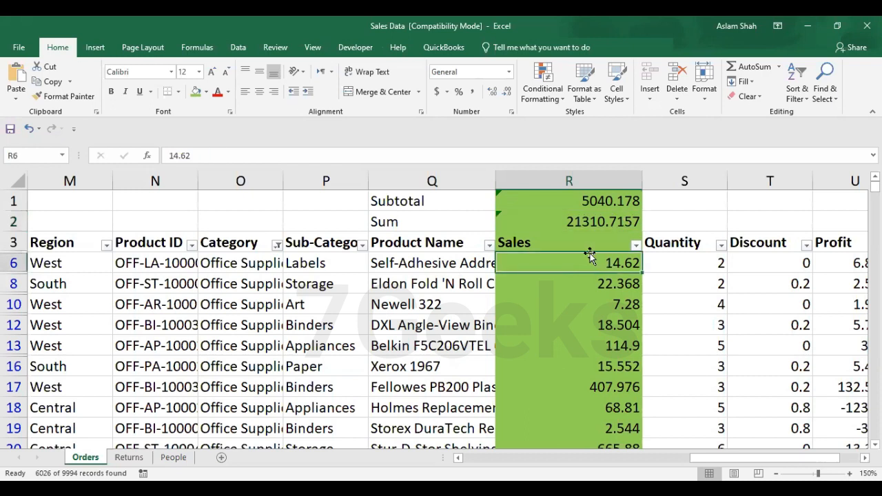